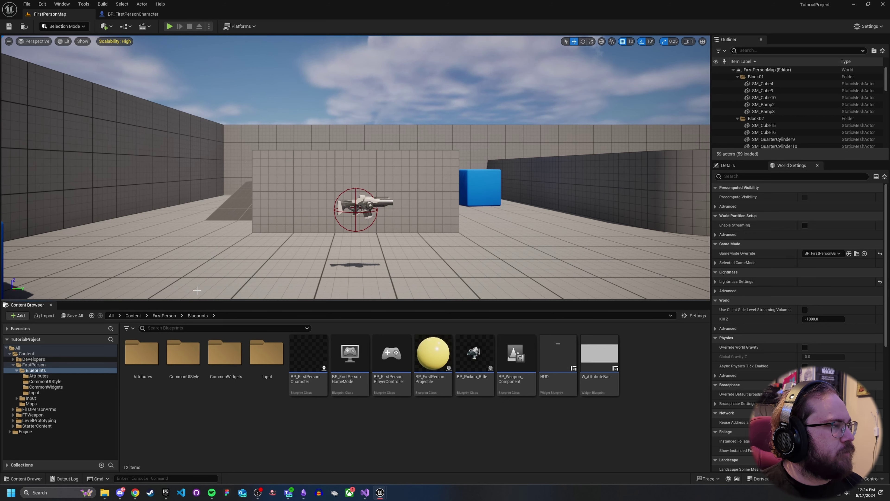
Step: Search the plugins for 'common' to confirm the Common UI Plugin is enabled
click(42, 3)
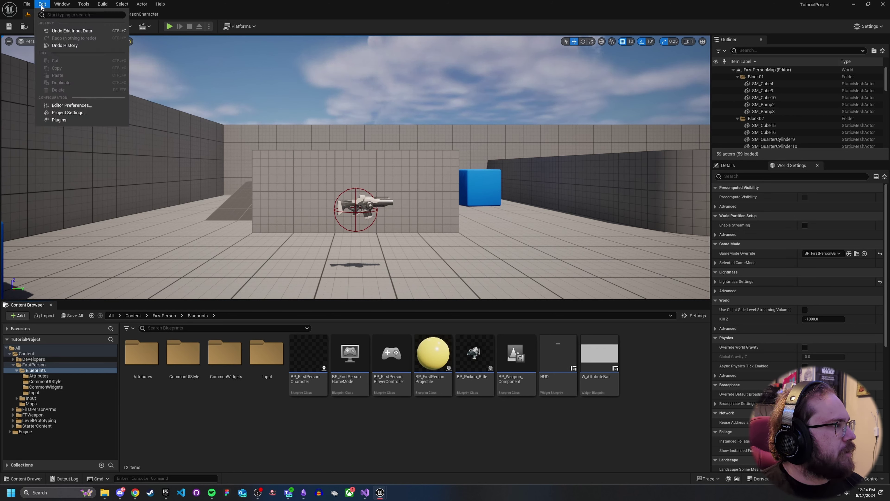
click(62, 119)
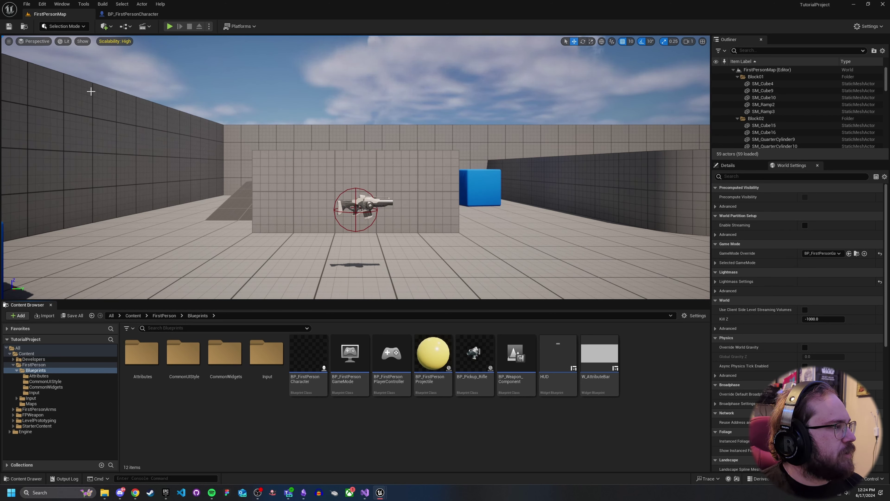
mouse_move(380, 495)
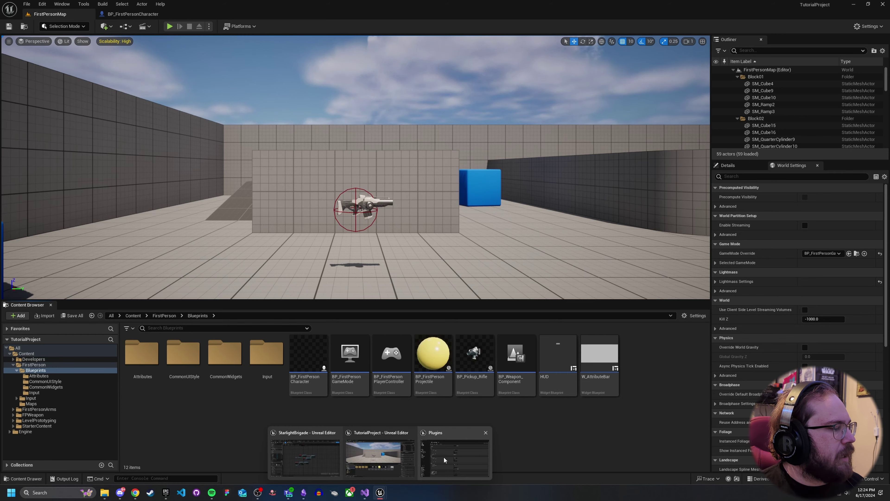
click(456, 453)
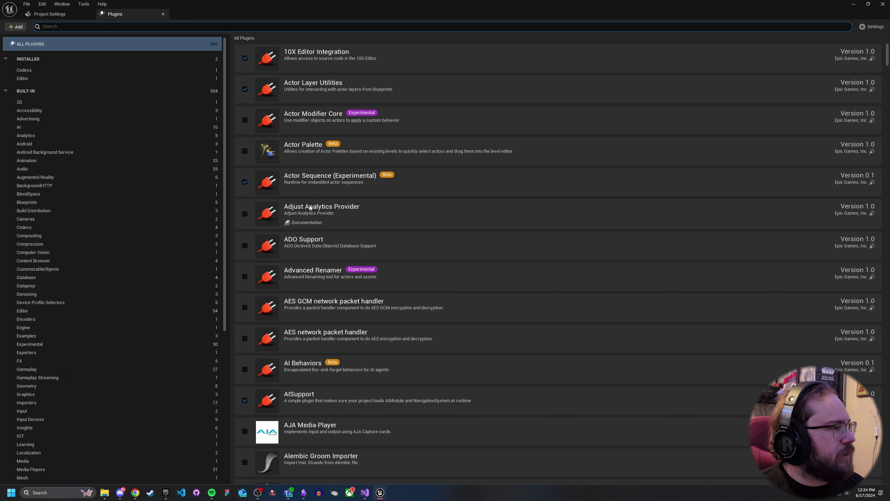
click(240, 27)
text(common)
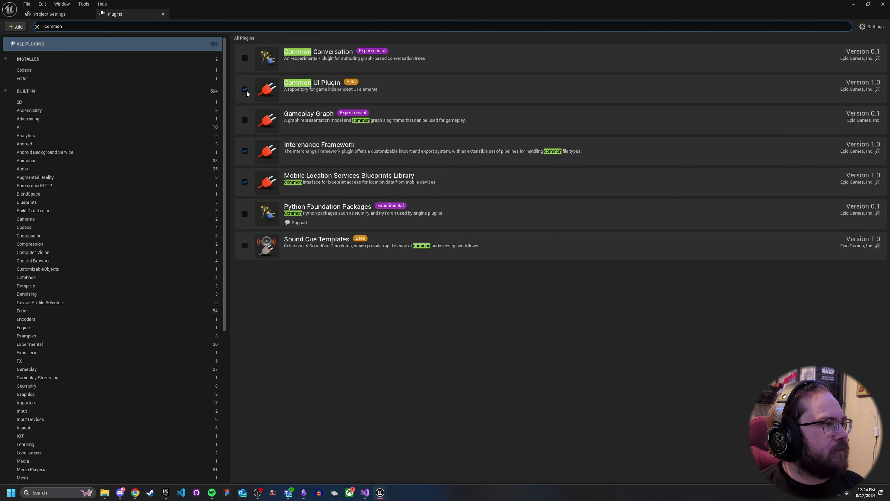
Step: Close the plugins manager, collapse the TVOS settings and minimize Project Settings
click(162, 15)
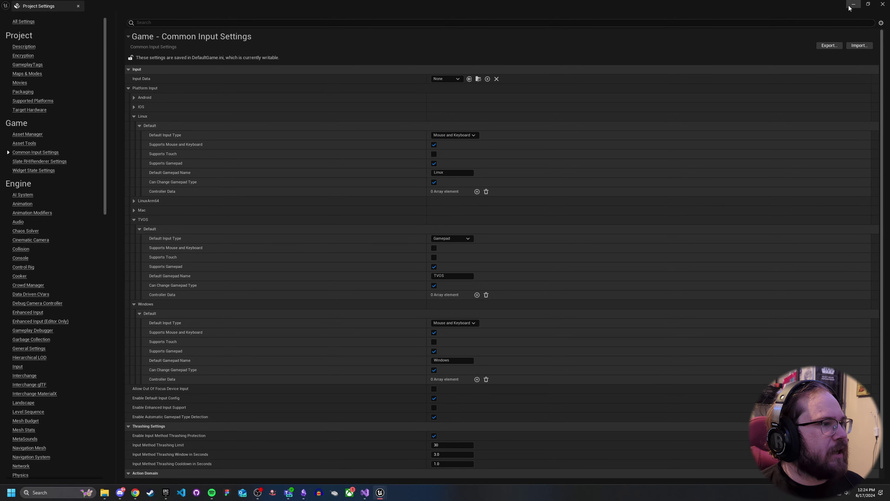
click(135, 219)
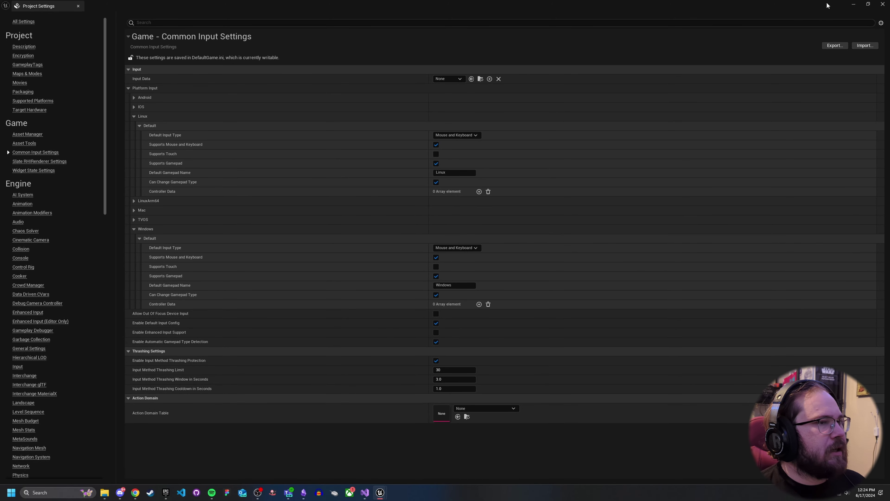
click(854, 4)
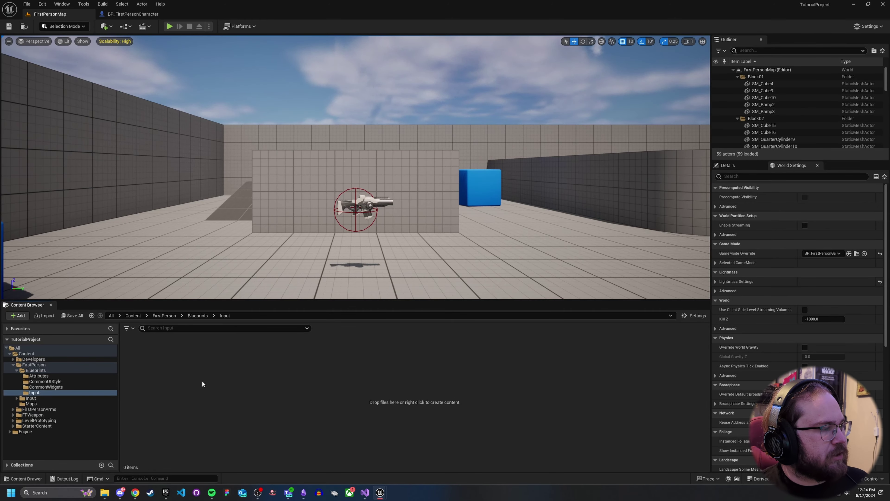
Step: Add a Miscellaneous > Common UI InputActionDataTable asset named InputDataTable and open it
right_click(193, 372)
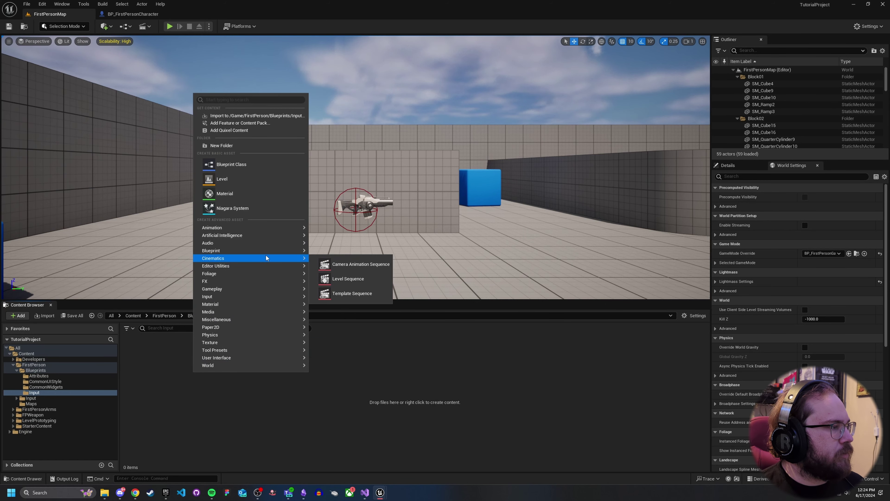
mouse_move(279, 250)
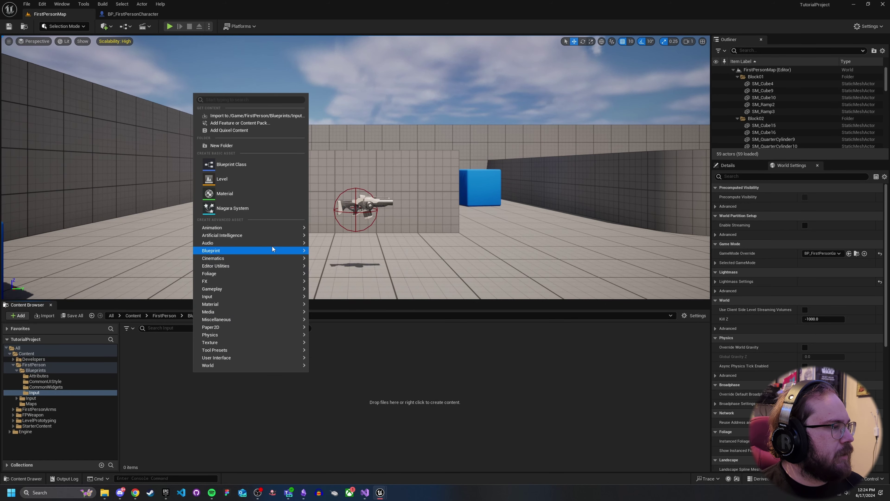
mouse_move(225, 319)
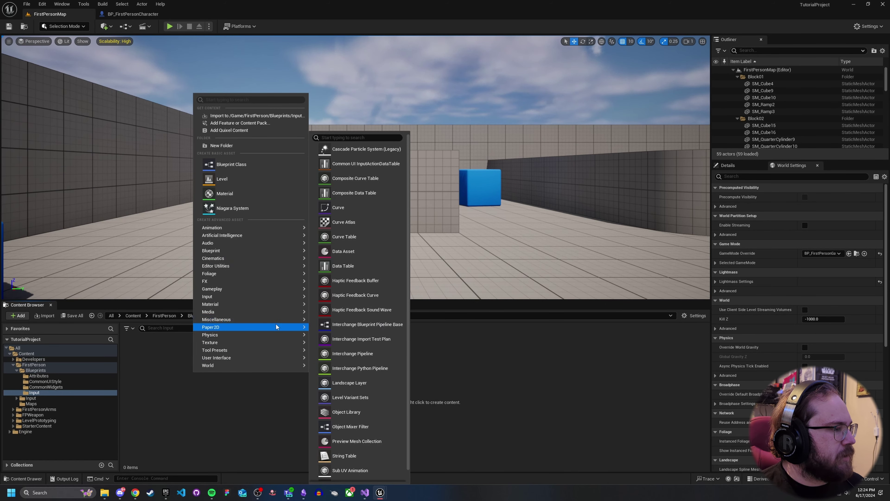
click(352, 164)
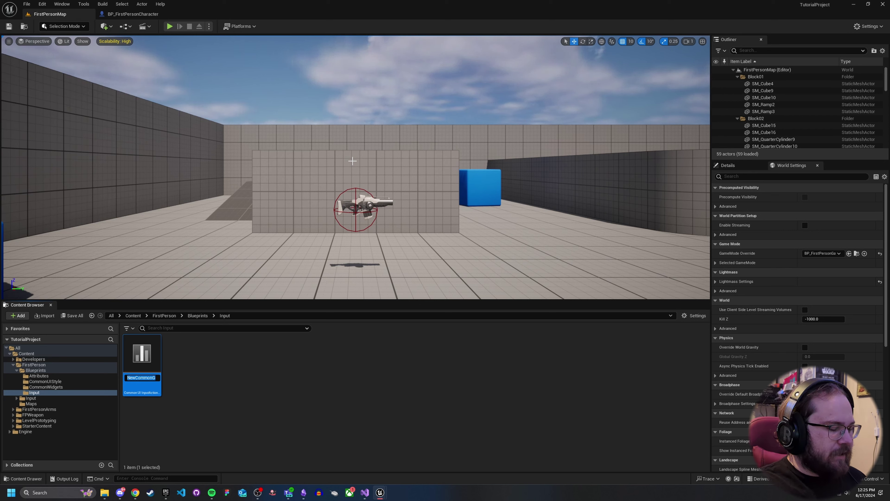
text(Inpu)
text(tDataTabl)
text(e)
key(Return)
Step: Add two rows named Select and Back to the data table and save it
click(9, 26)
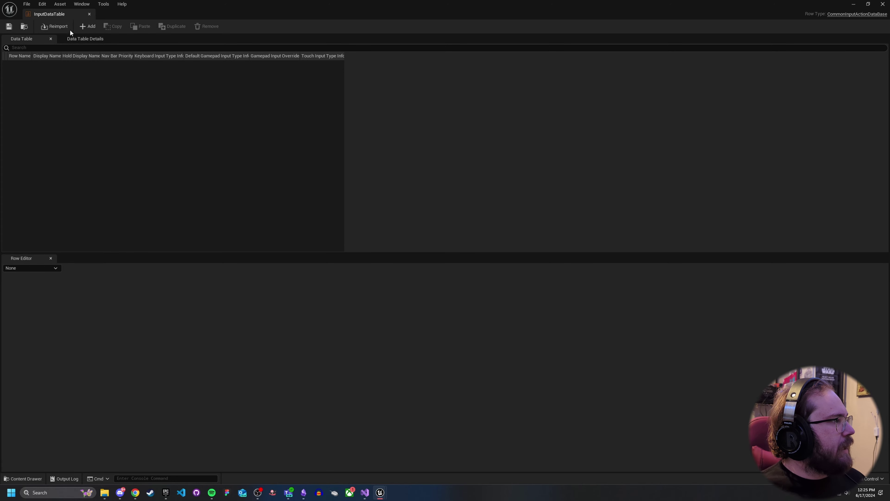
click(87, 26)
click(88, 26)
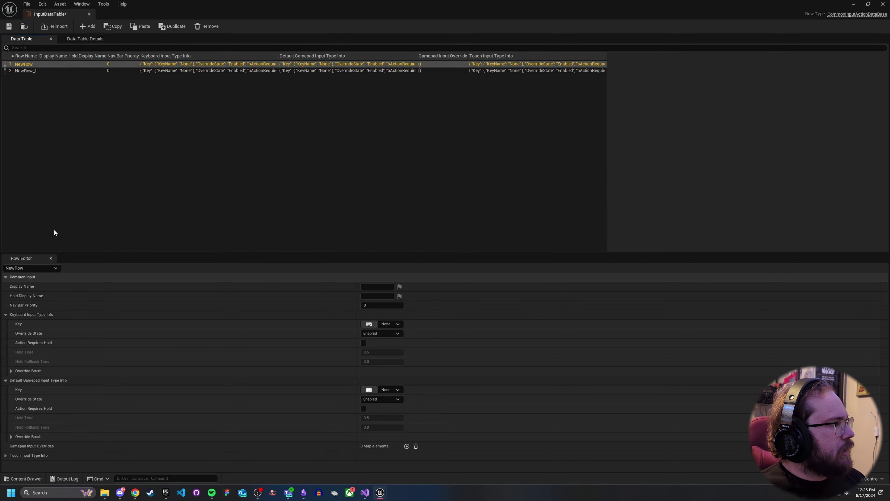
double_click(24, 65)
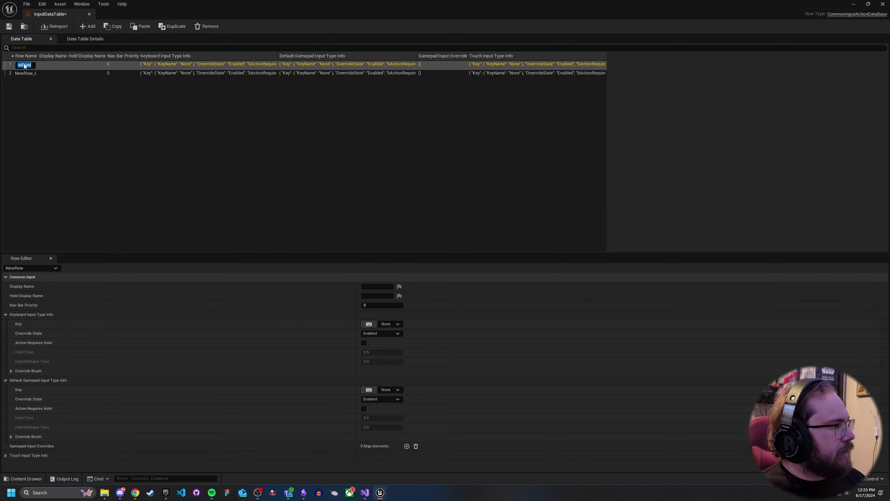
text(Select)
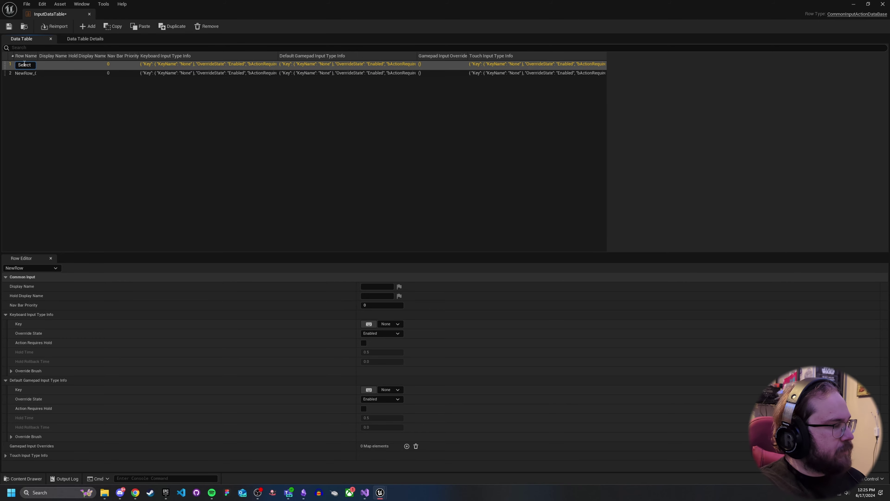
key(Return)
double_click(25, 71)
text(Back)
key(Return)
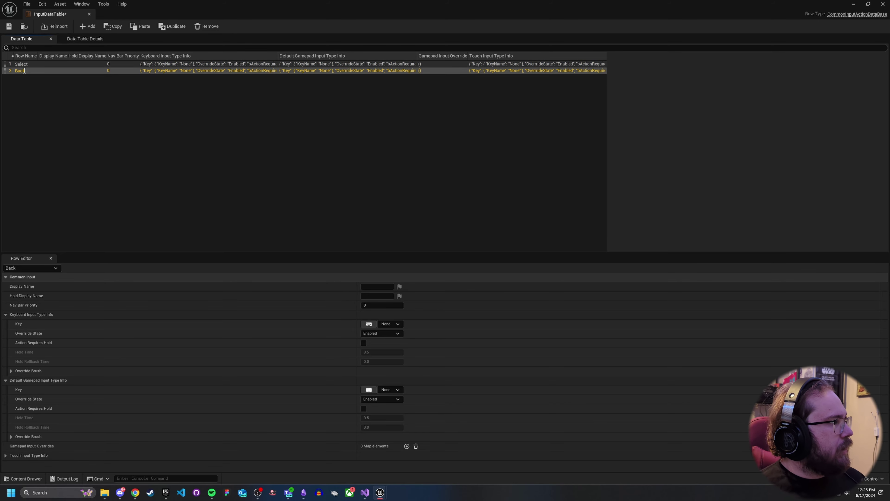
click(9, 26)
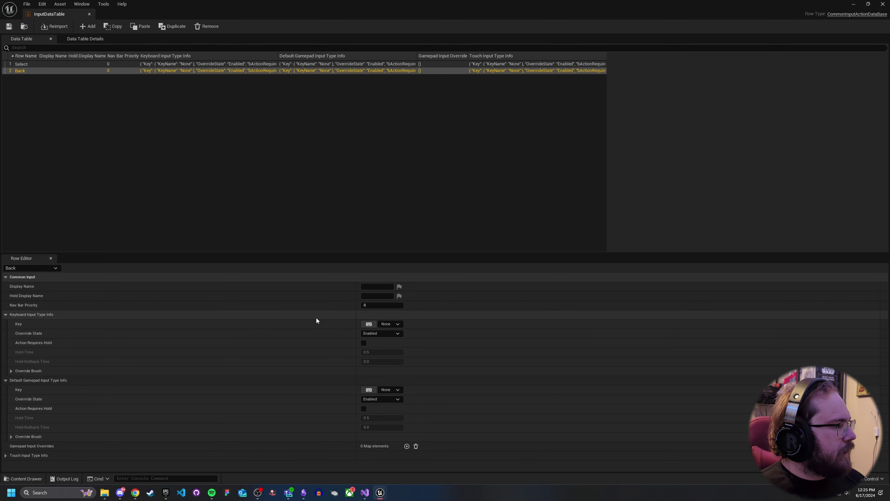
Step: Set the Display Name of the Select row to 'Select' and the Back row to 'Back'
click(33, 64)
click(375, 287)
text(Sele)
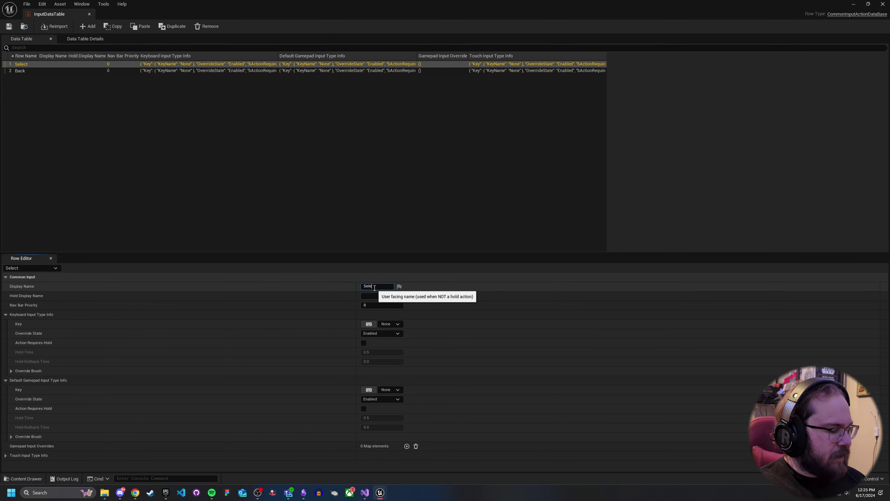
text(ct)
key(Return)
click(66, 70)
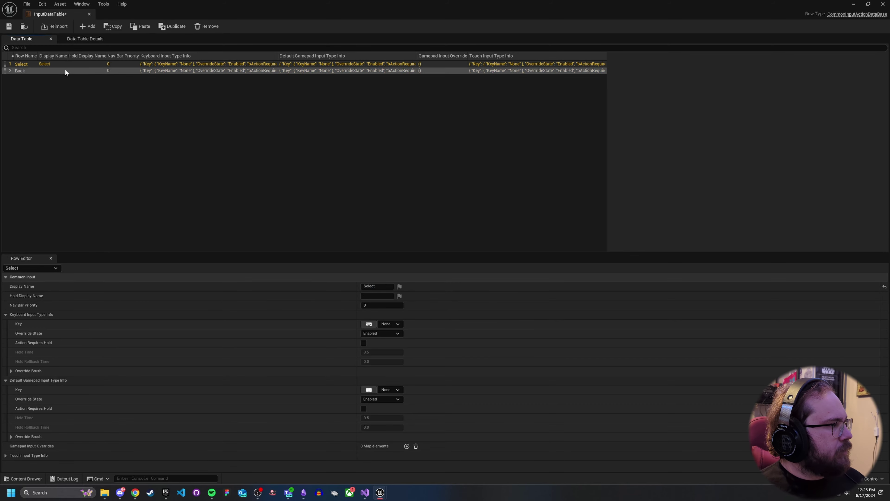
click(377, 279)
click(149, 280)
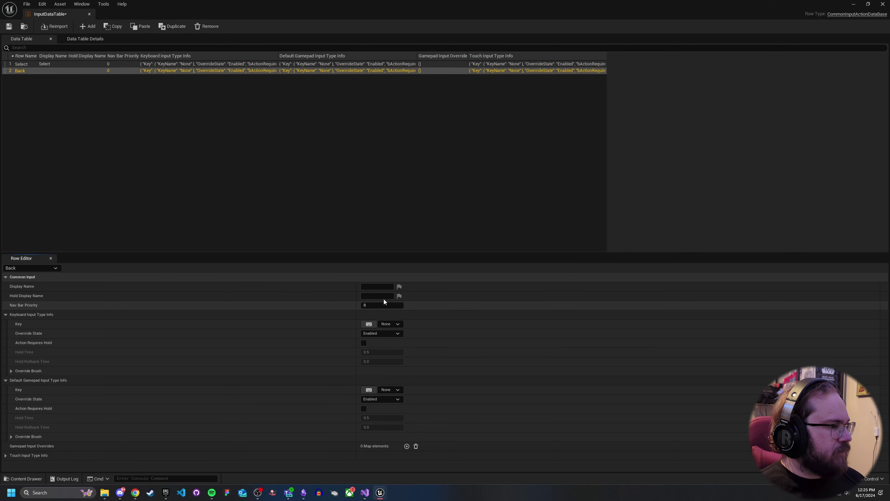
click(384, 287)
text(Bac)
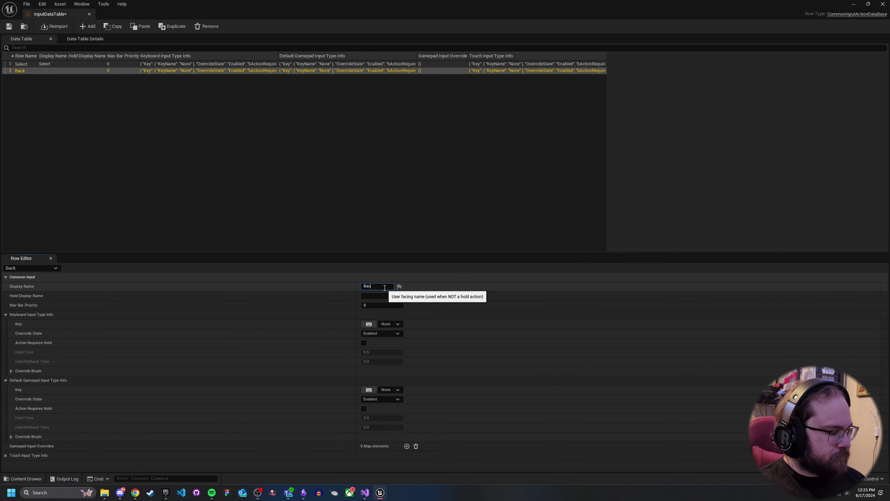
text(k)
key(Return)
Step: Map Select to Gamepad Face Button Bottom and Back to BackSpace, then save the table
click(113, 63)
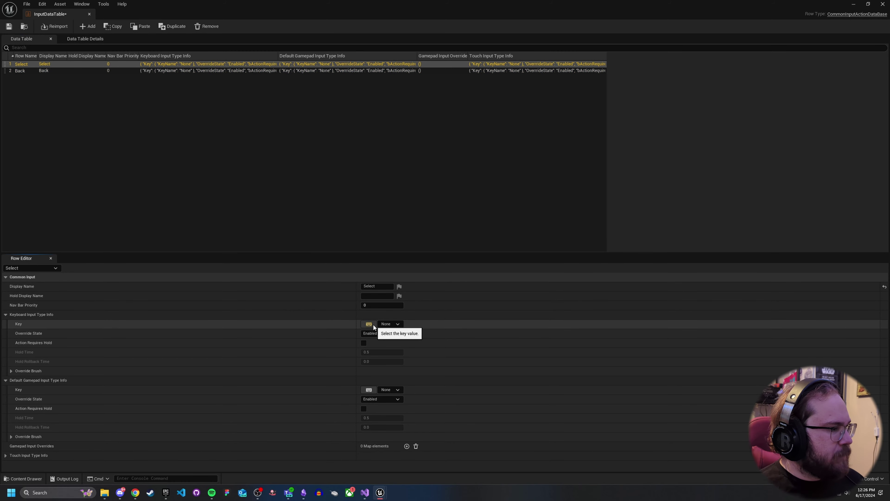
click(369, 390)
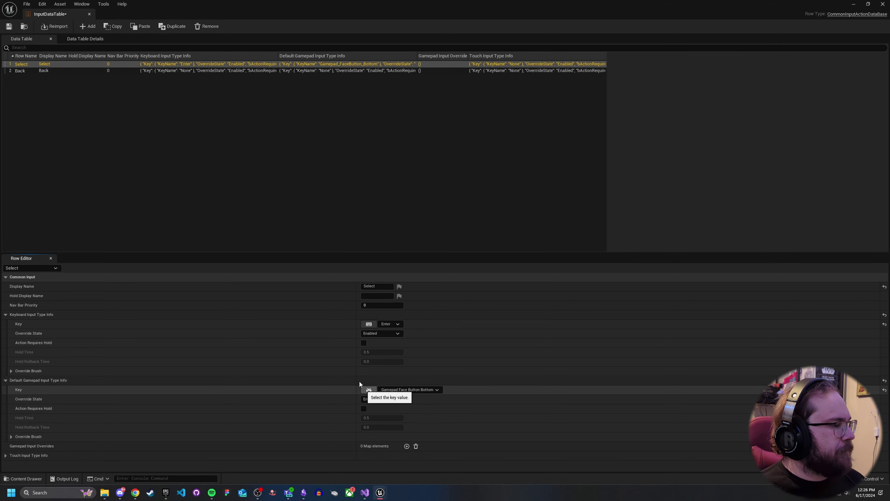
click(116, 71)
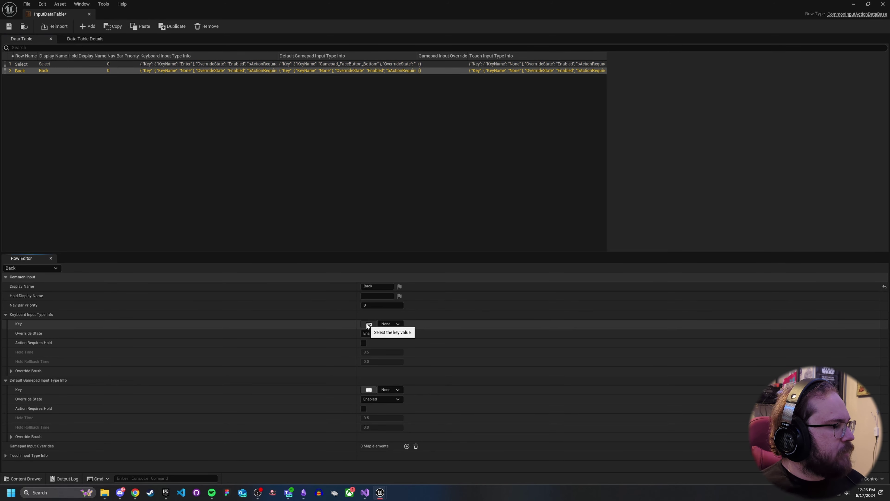
key(BackSpace)
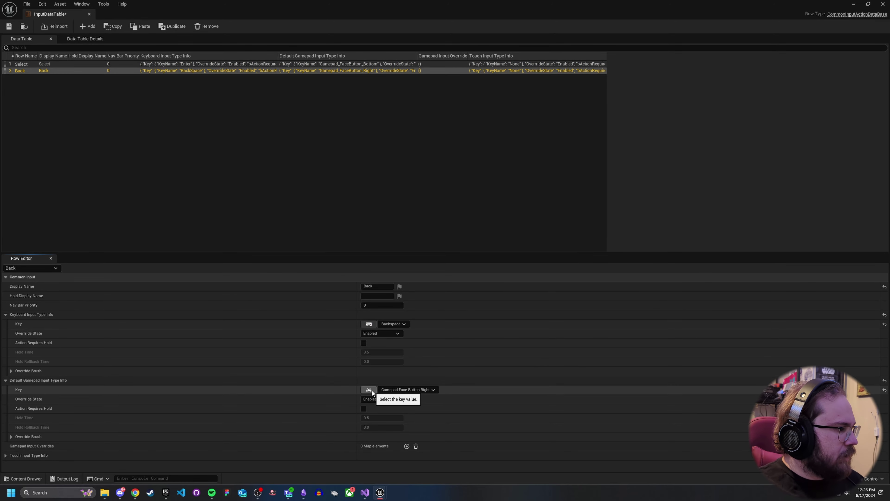
key(ctrl+s)
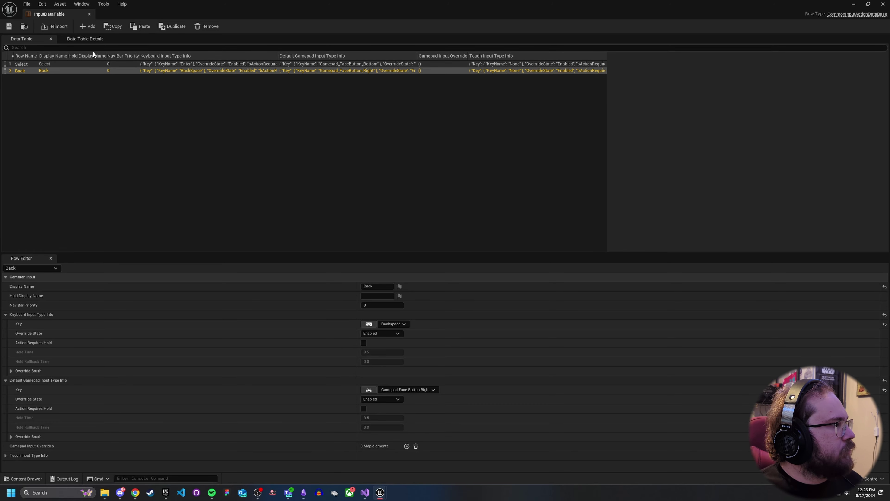
click(89, 15)
Step: Create a Blueprint Class with parent CommonUIInputData, found by searching 'common inp', named InputData
click(190, 362)
right_click(189, 361)
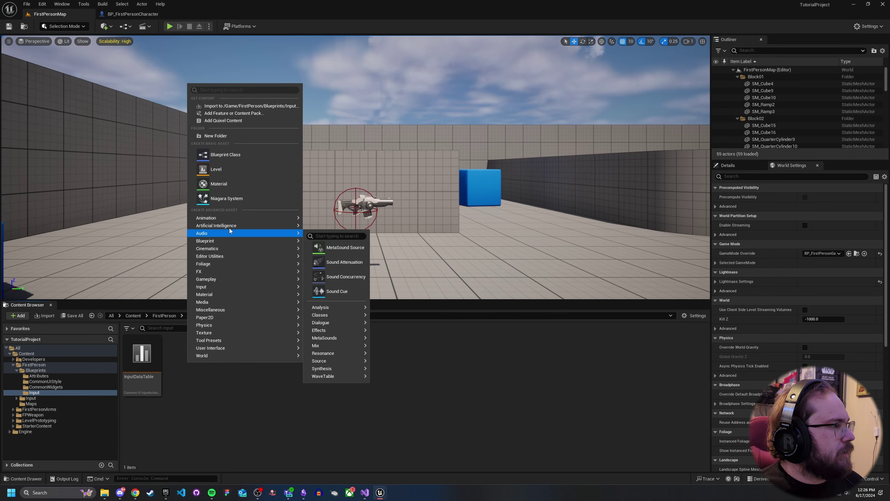
click(229, 156)
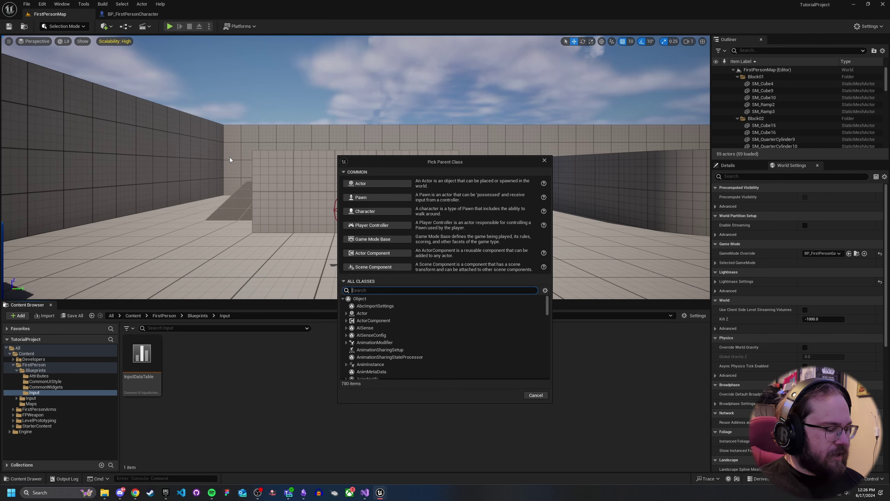
text(Da)
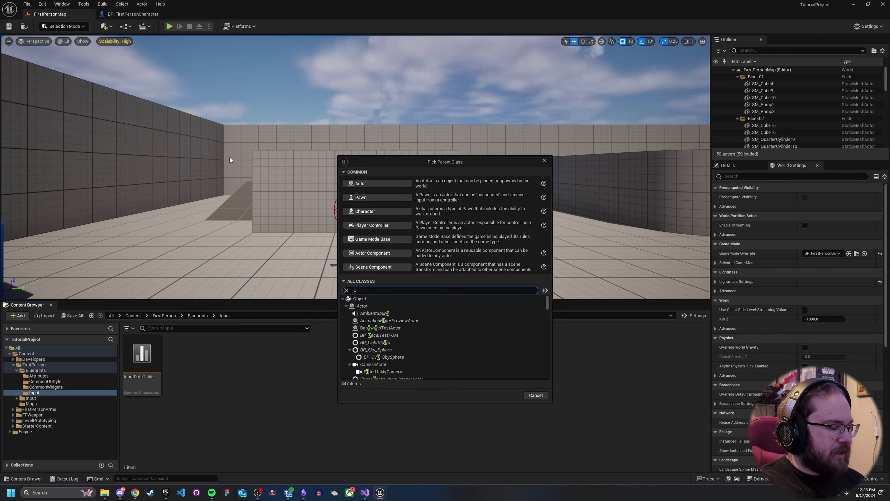
key(BackSpace)
key(BackSpace)
text(common inp)
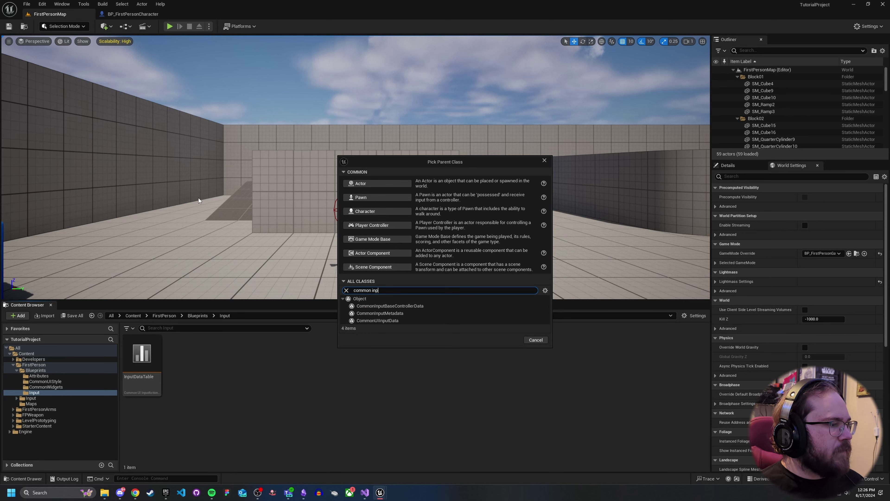
click(383, 320)
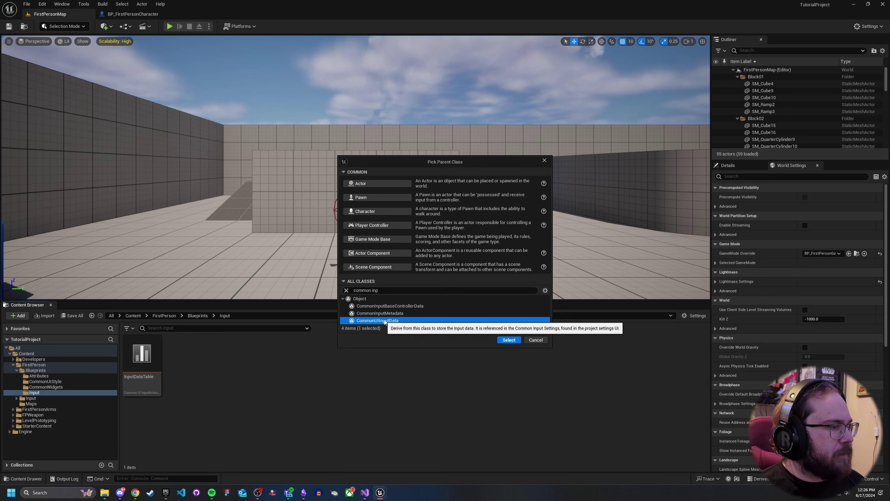
click(509, 340)
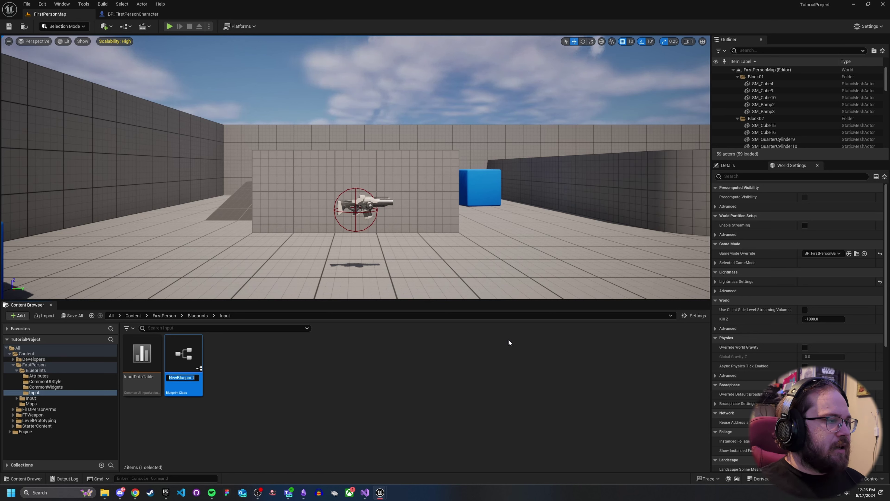
text(InputData)
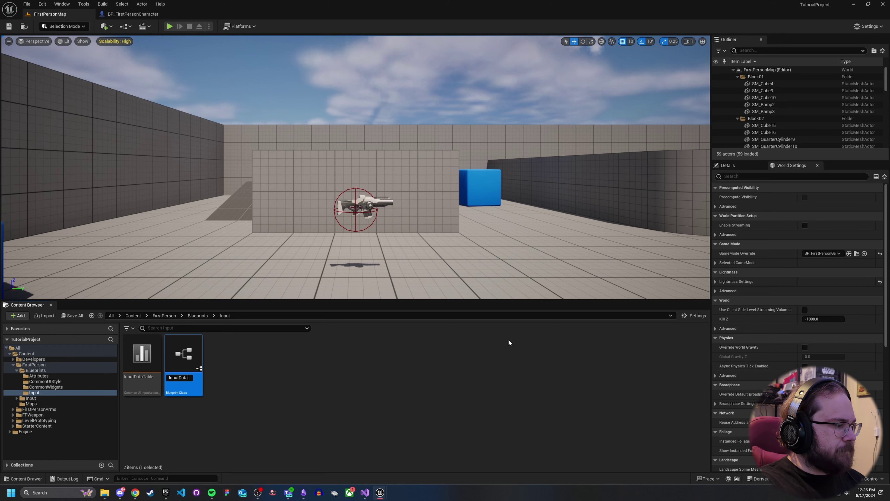
key(Return)
key(Return)
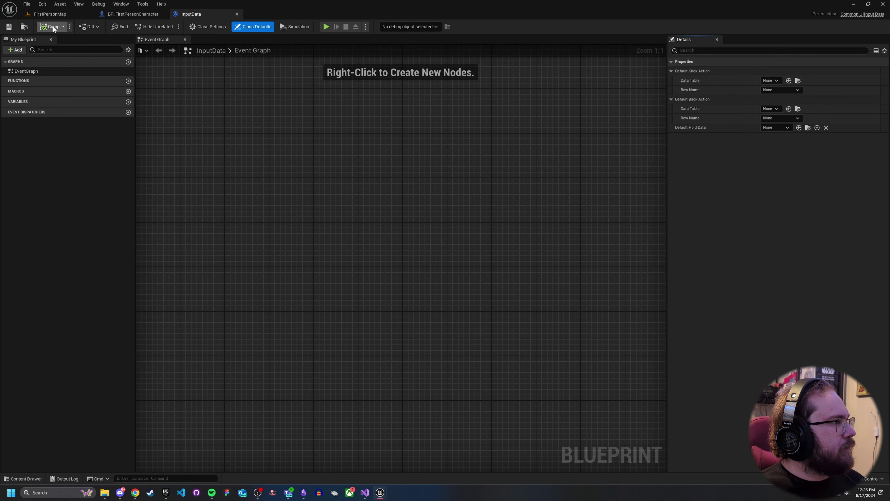
Step: Reopen InputData and set its click action to InputDataTable's Select row
click(237, 14)
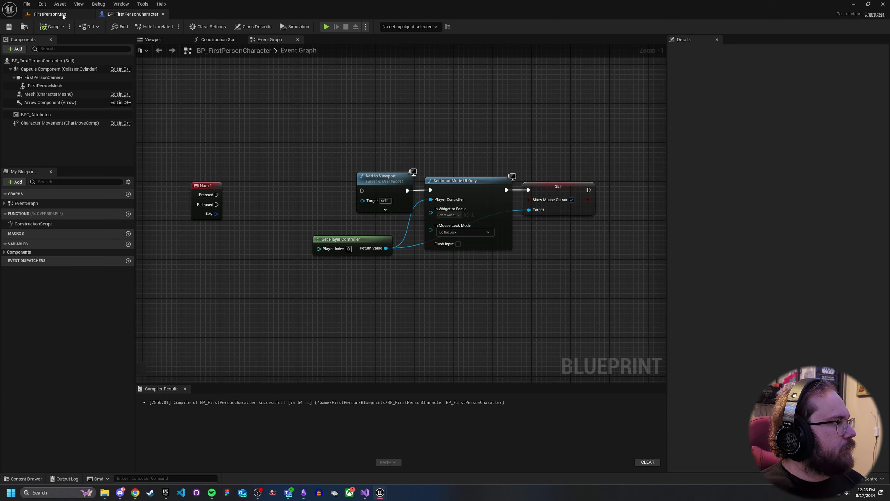
click(49, 14)
double_click(141, 361)
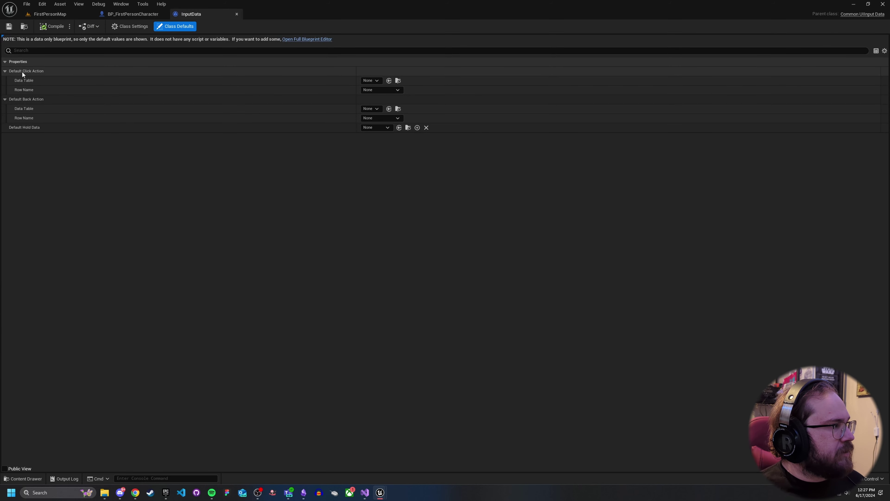
click(366, 80)
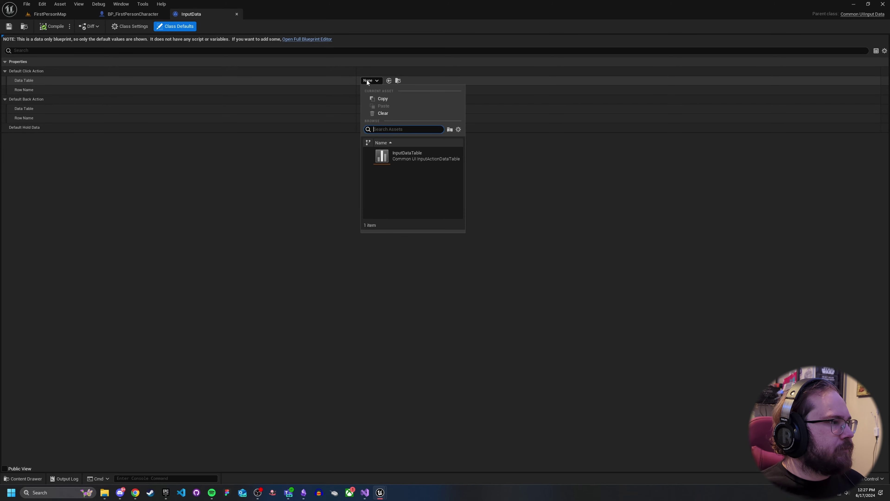
click(402, 150)
click(370, 90)
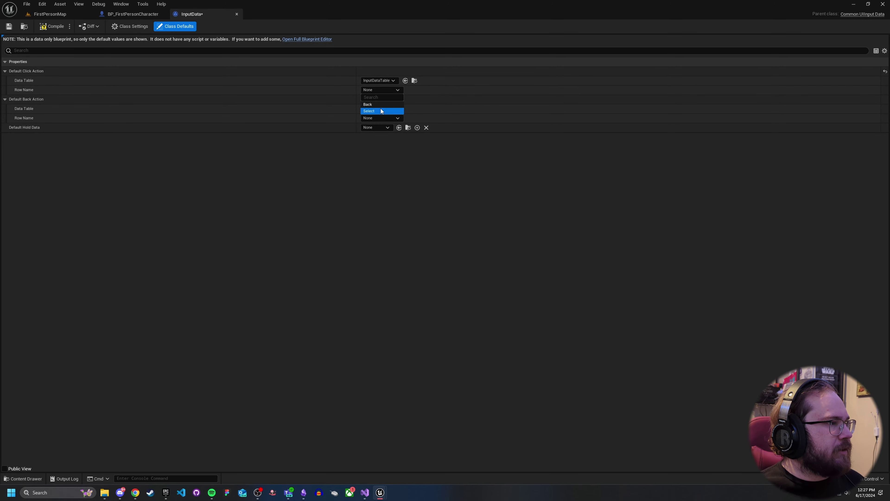
click(379, 111)
Step: Set the back action to InputDataTable's Back row, then compile and close the blueprint
click(376, 110)
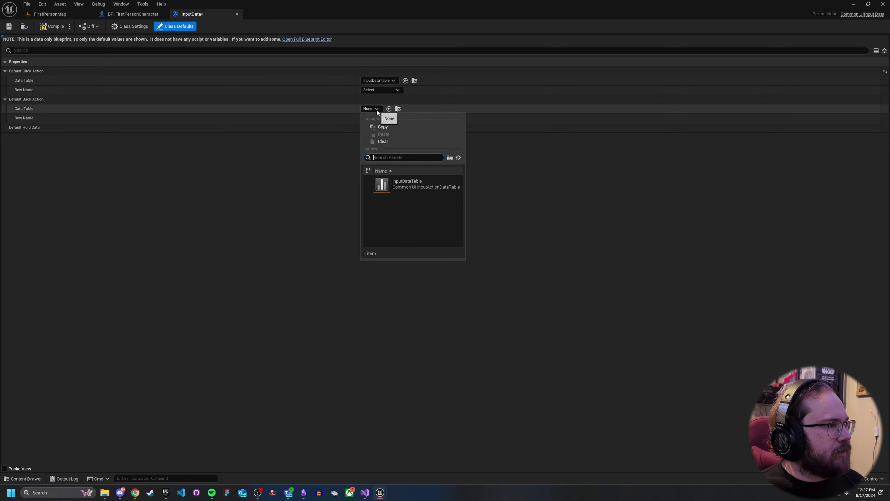
click(392, 186)
click(385, 118)
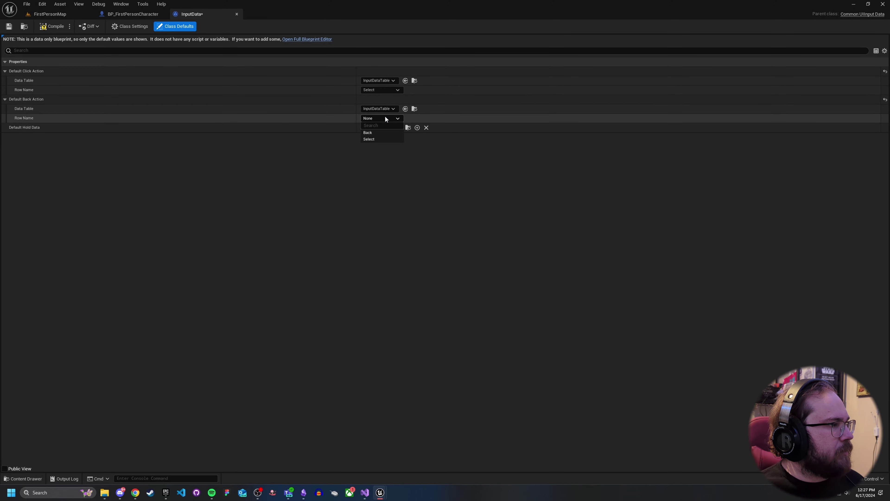
click(385, 134)
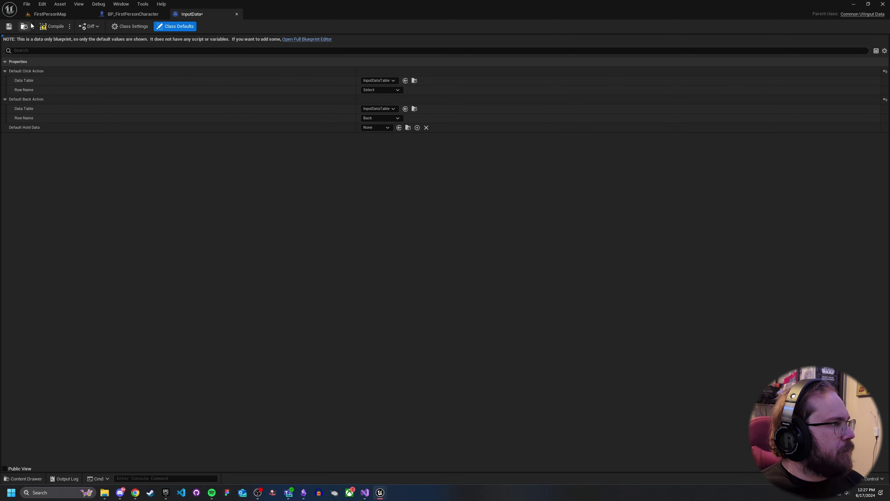
click(56, 30)
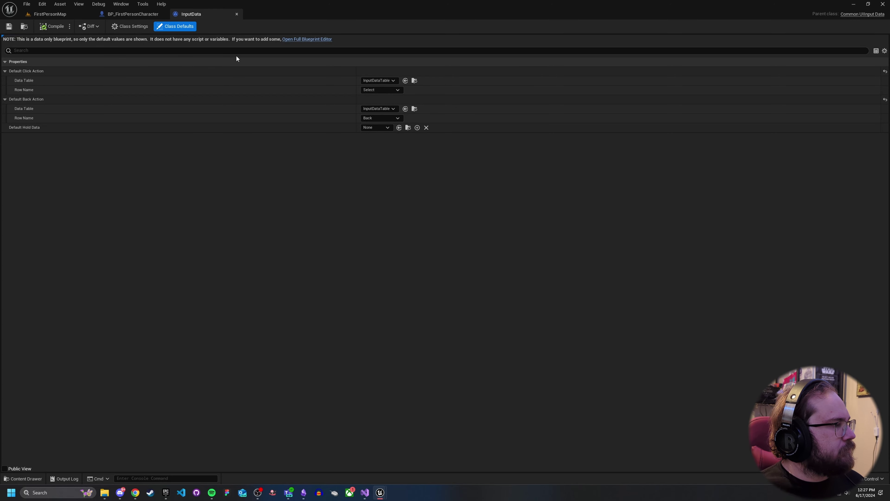
click(238, 15)
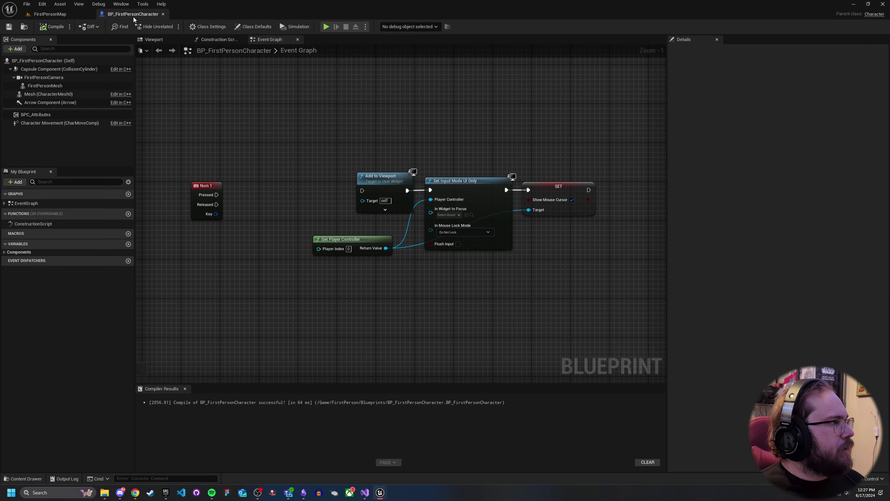
Step: In Project Settings > Common Input Settings, set Input Data to InputData
click(163, 14)
click(42, 5)
click(68, 112)
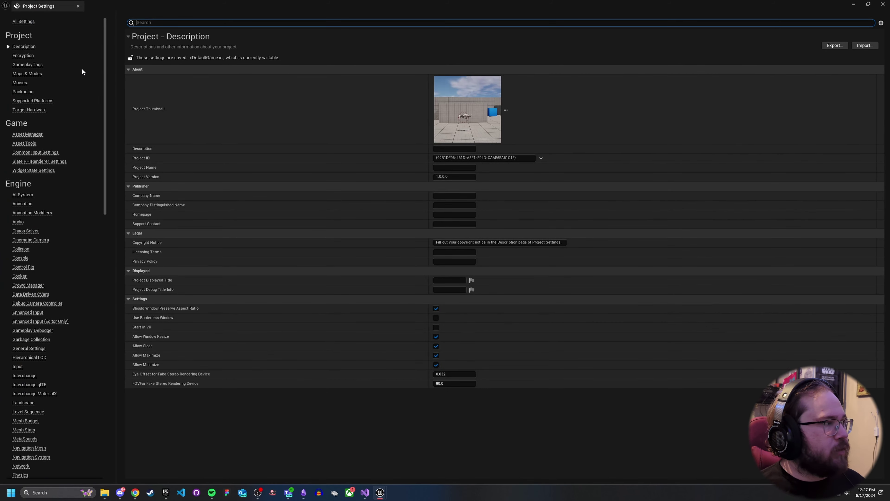
click(29, 153)
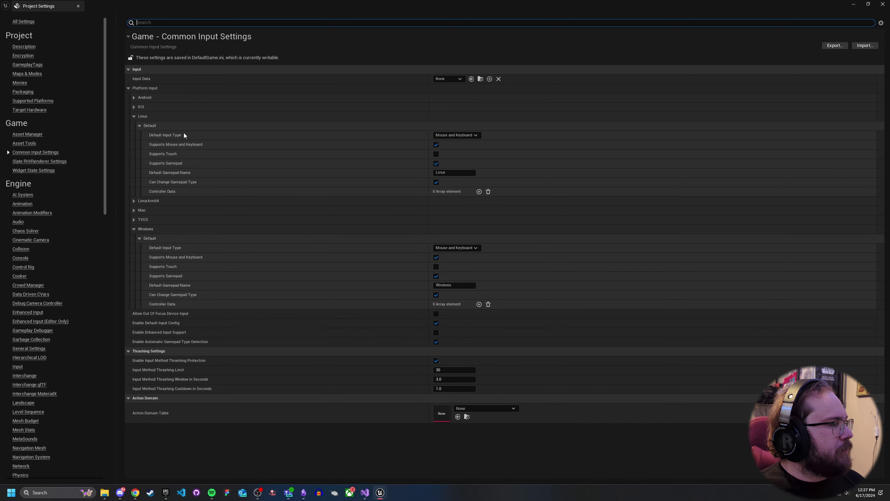
click(444, 78)
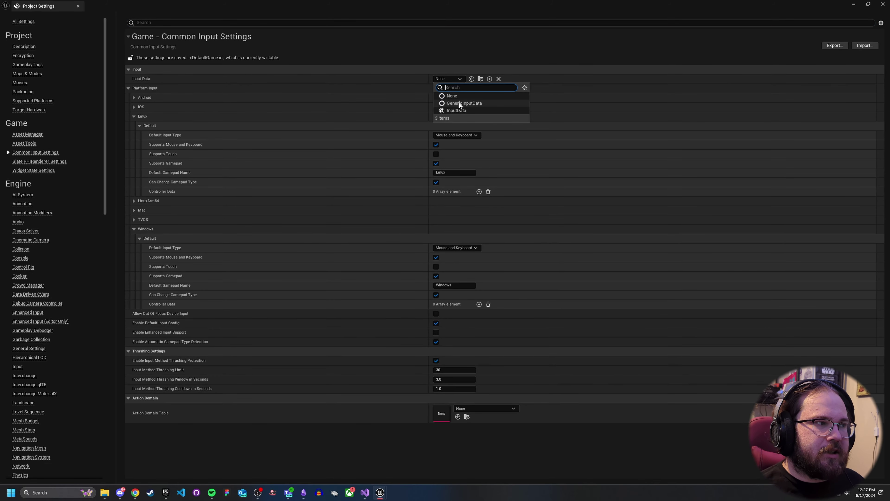
click(458, 110)
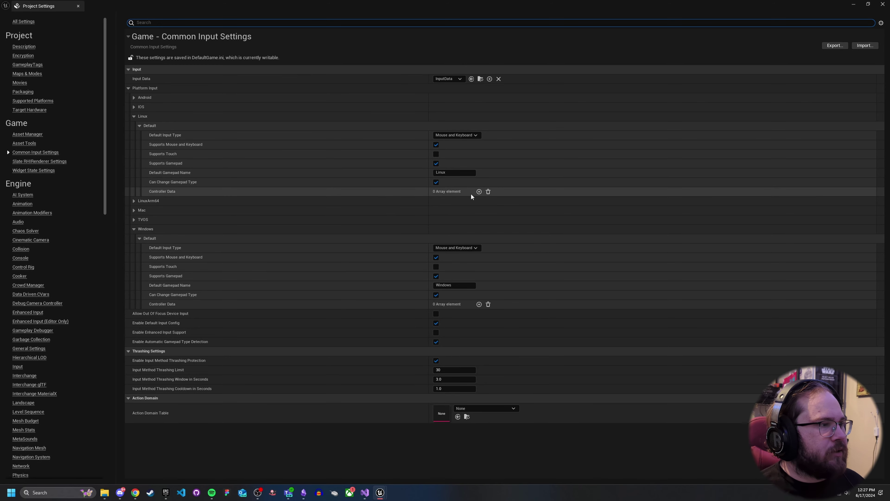
Step: Add one empty element to Linux Controller Data without assigning an asset
click(479, 192)
click(442, 201)
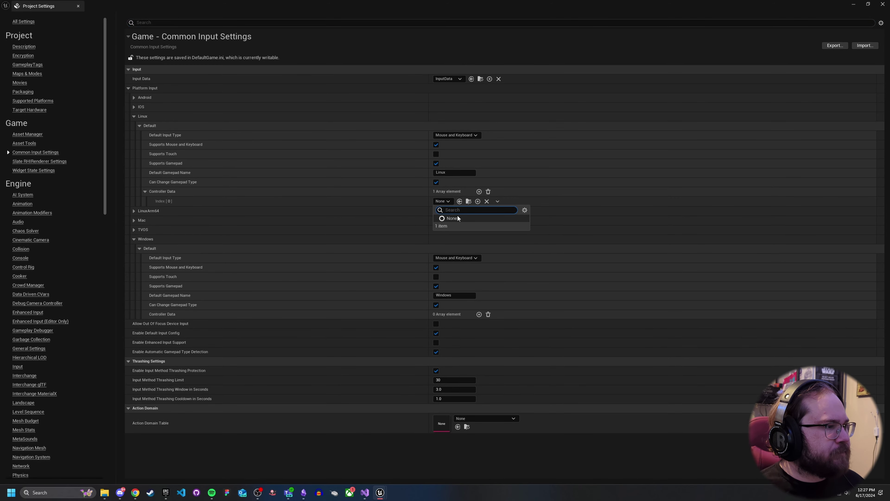
click(470, 200)
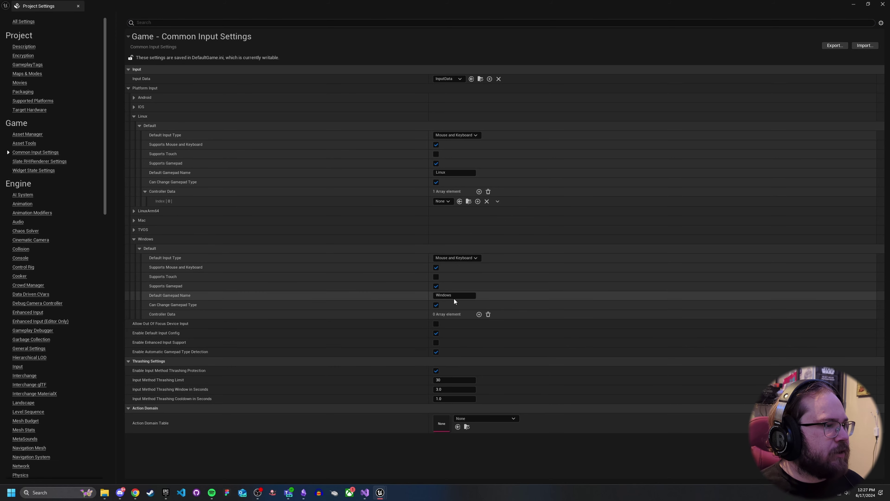